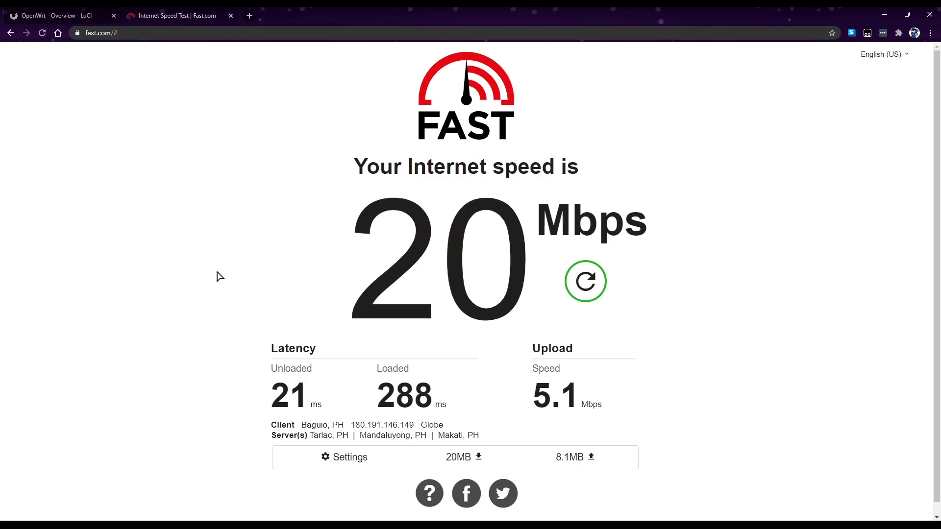
Rerun the Fast.com test from its settings: 21 Mbps down, 4.5 Mbps up, 300 ms loaded latency
left_click_drag(382, 365, 370, 365)
left_click(357, 458)
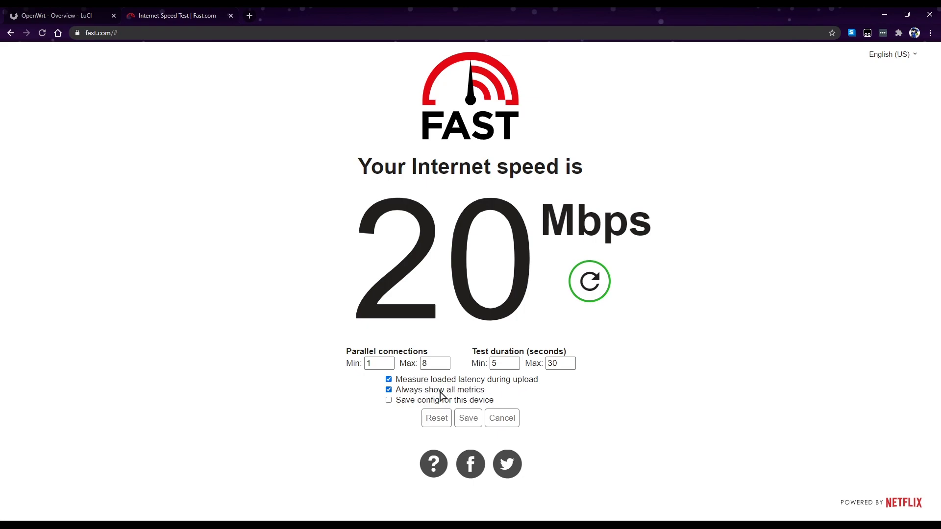
left_click(468, 418)
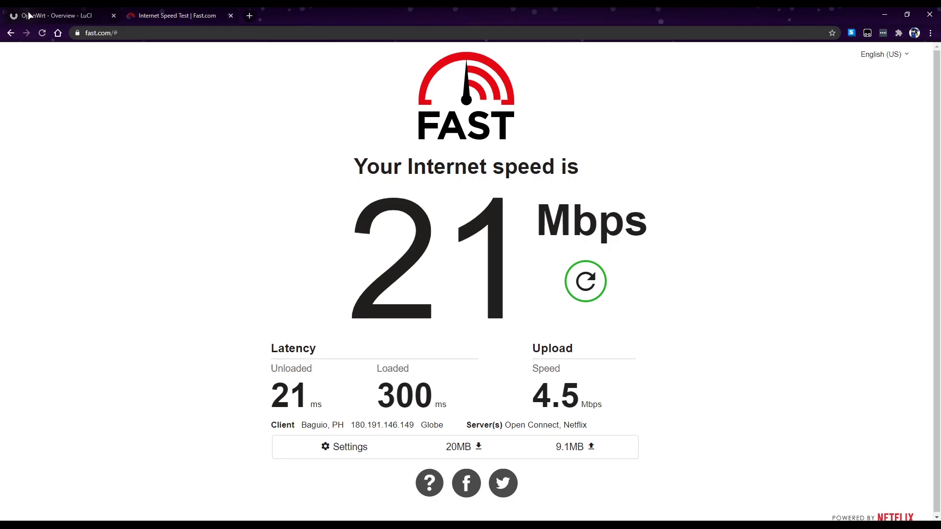
In LuCI, go to System > Software and update the package lists
left_click(67, 12)
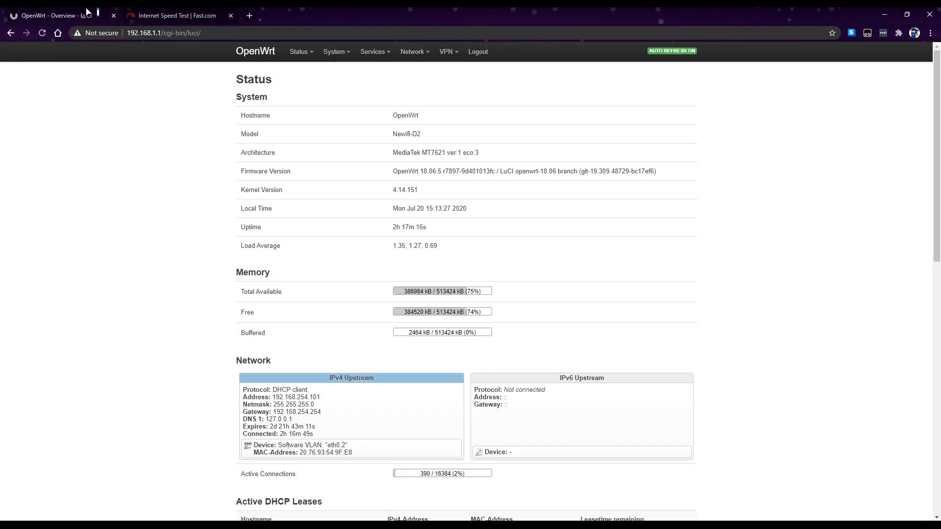
mouse_move(350, 54)
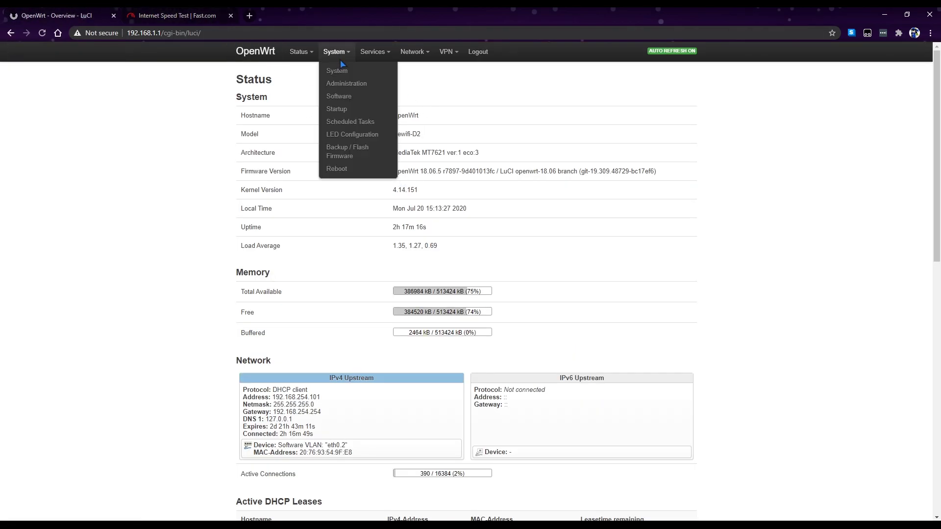
left_click(350, 97)
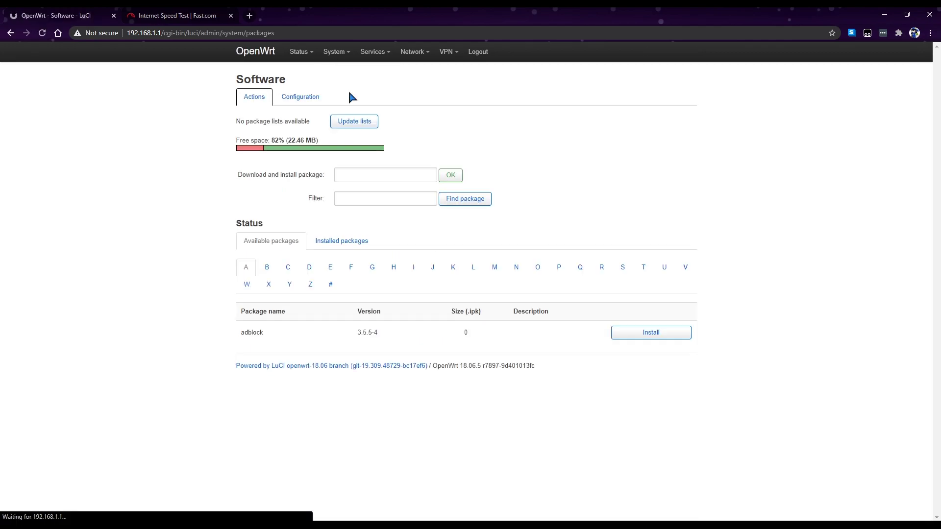
left_click(363, 121)
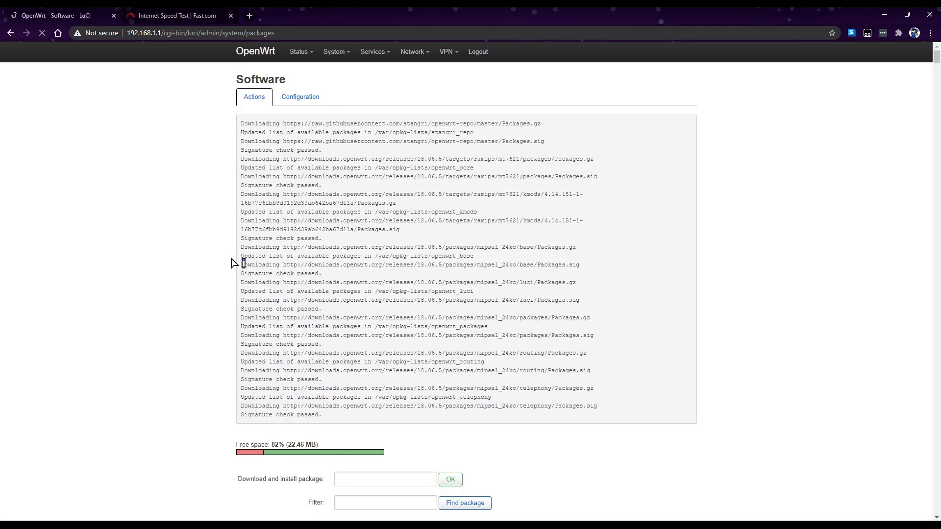
Filter the package list for luci-app-sqm and install version 1.2.4-1
scroll(237, 266, "down", 5)
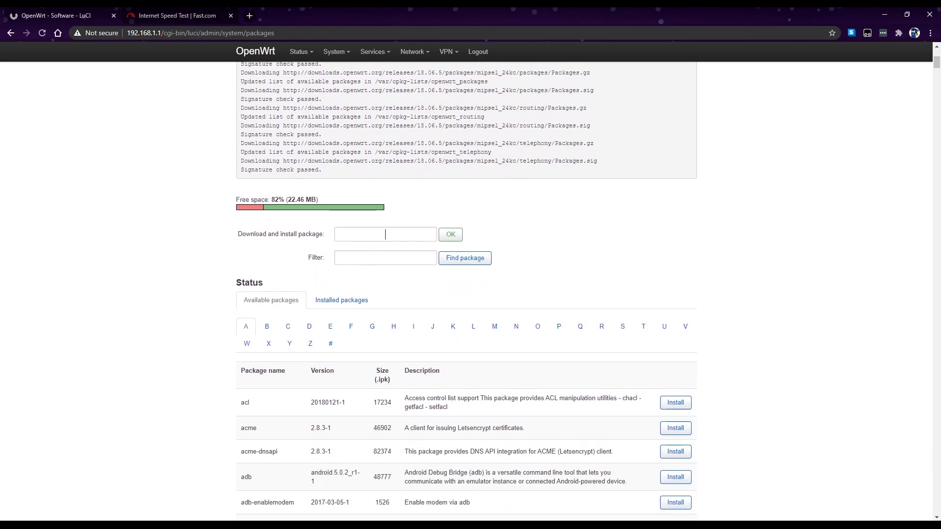
left_click(402, 263)
type("l")
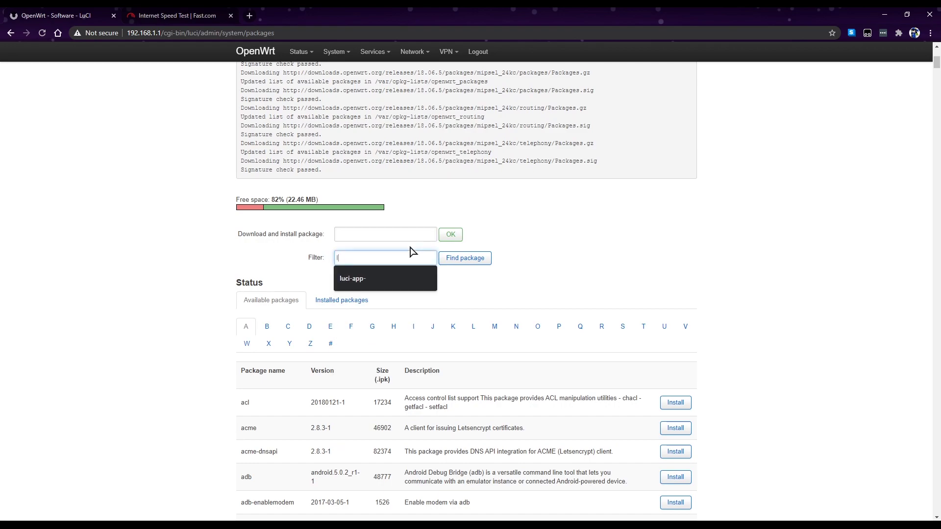
type("uci-app-sqm")
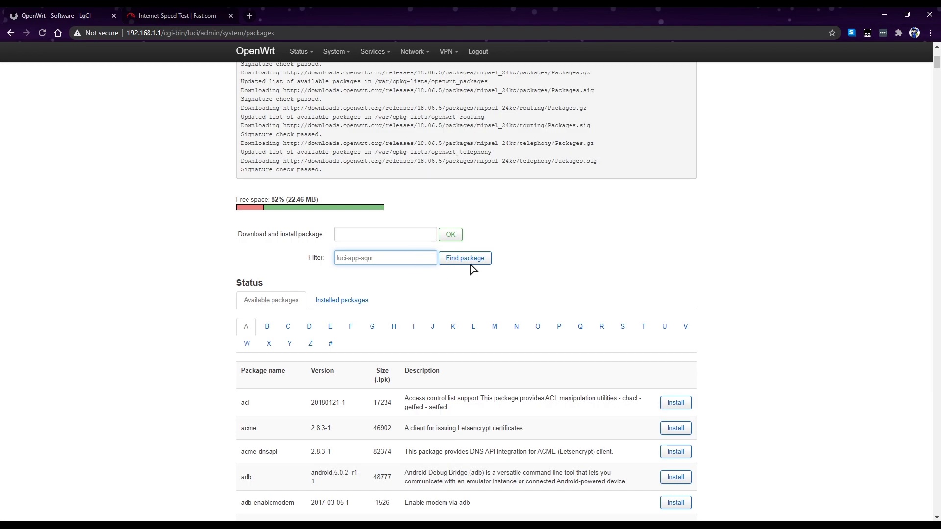
left_click(472, 263)
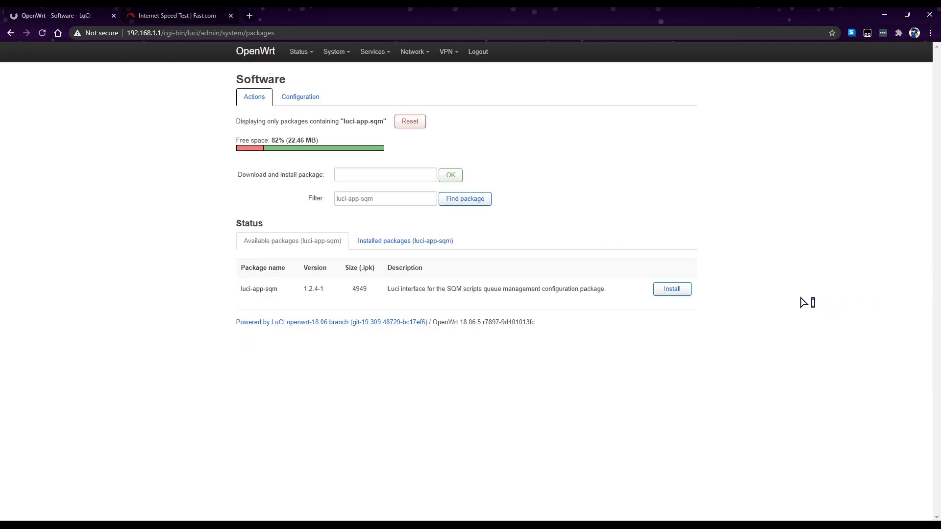
left_click(671, 289)
left_click(513, 91)
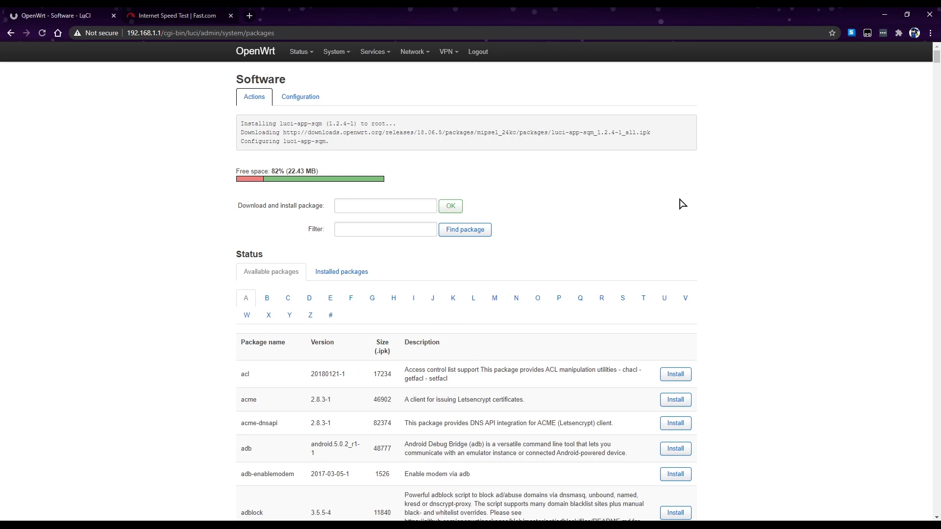
Navigate through the LuCI menus to the SQM QoS settings page
mouse_move(337, 52)
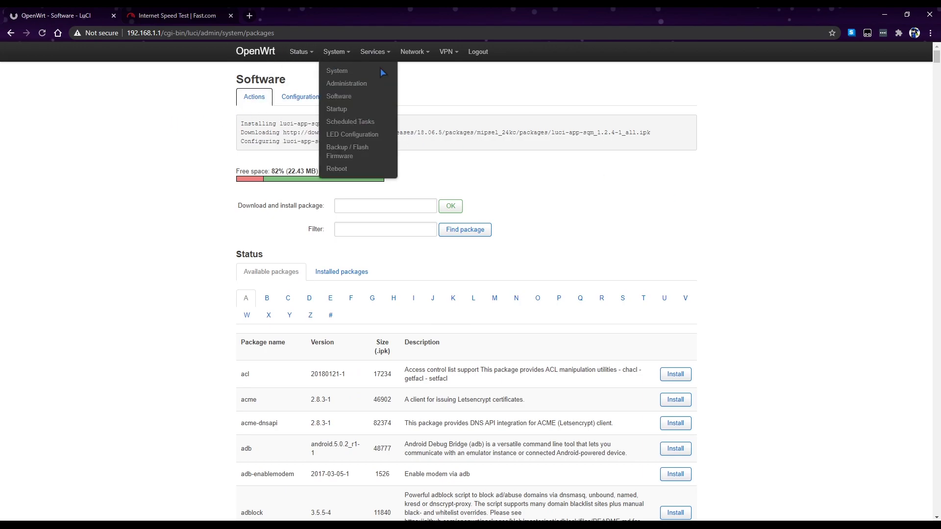
mouse_move(414, 56)
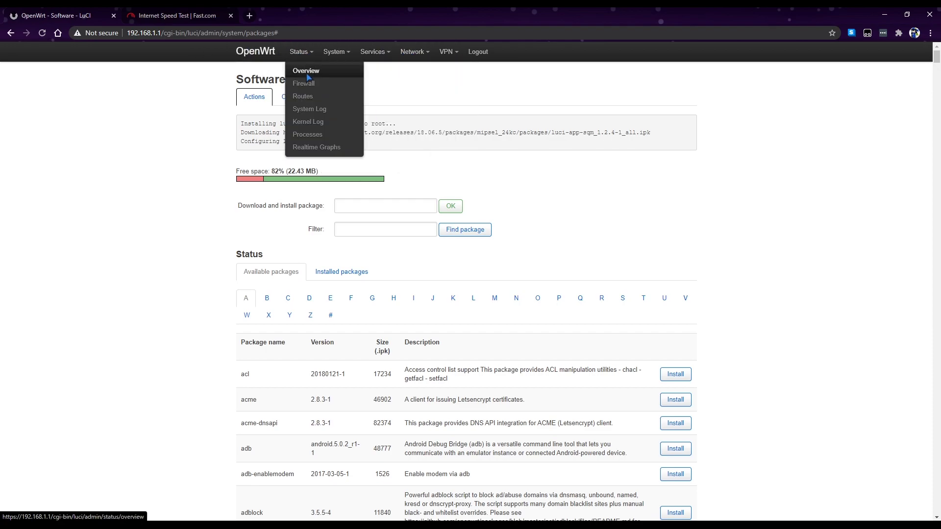
left_click(306, 70)
mouse_move(416, 54)
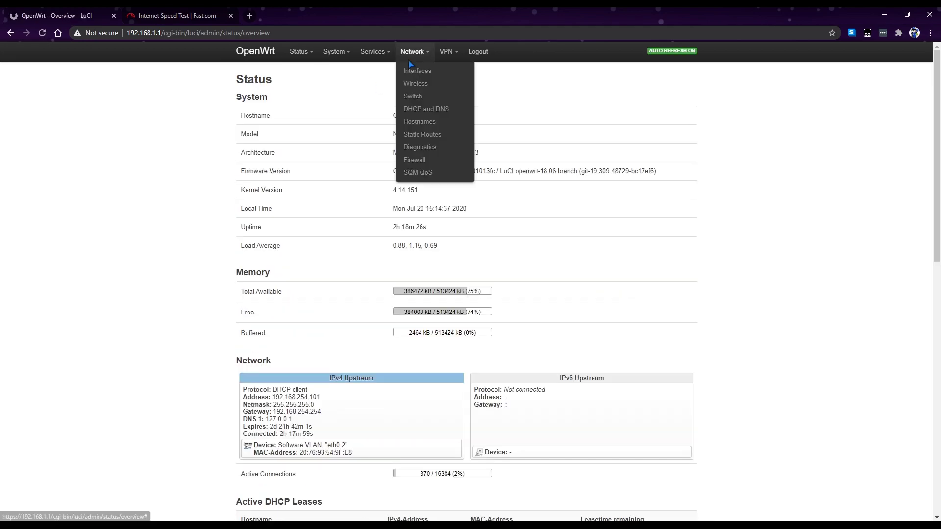
left_click(429, 175)
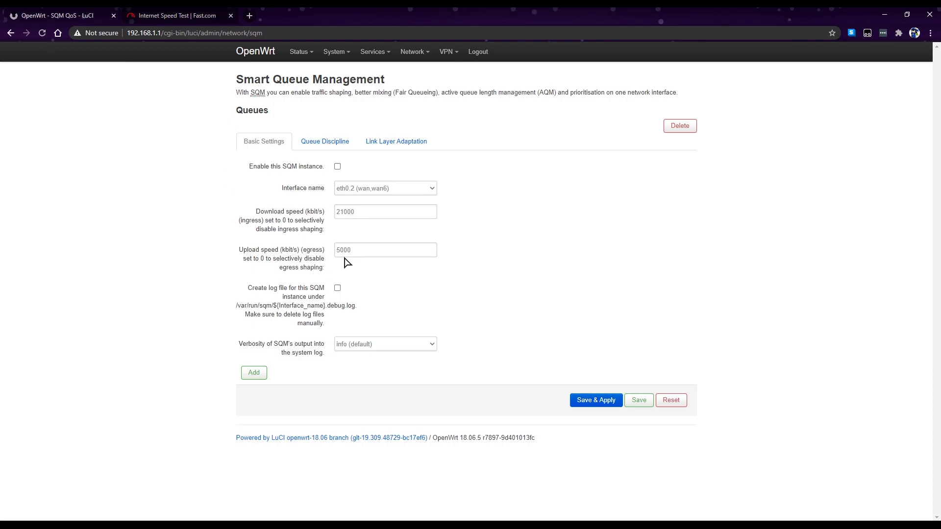
Set the download speed to 21000 kbit/s, matching the measured 21 Mbps
left_click(196, 16)
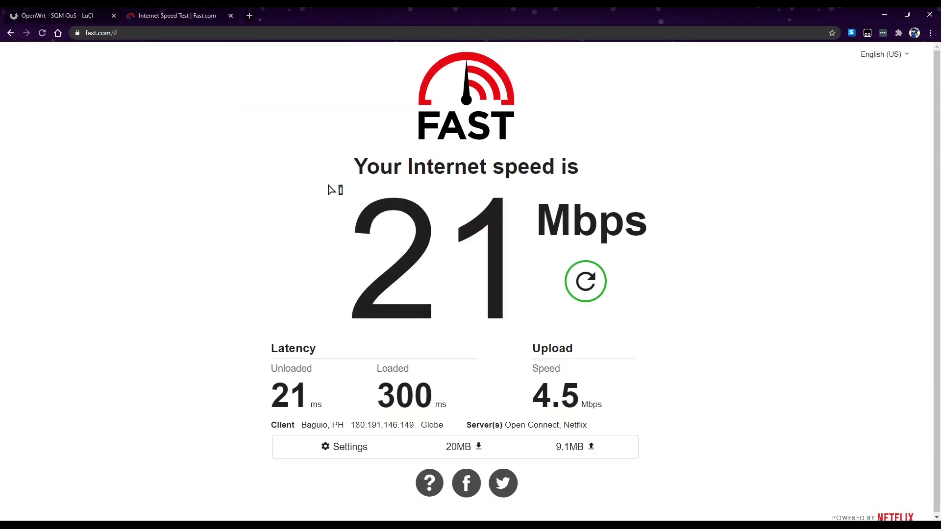
left_click_drag(347, 243, 500, 255)
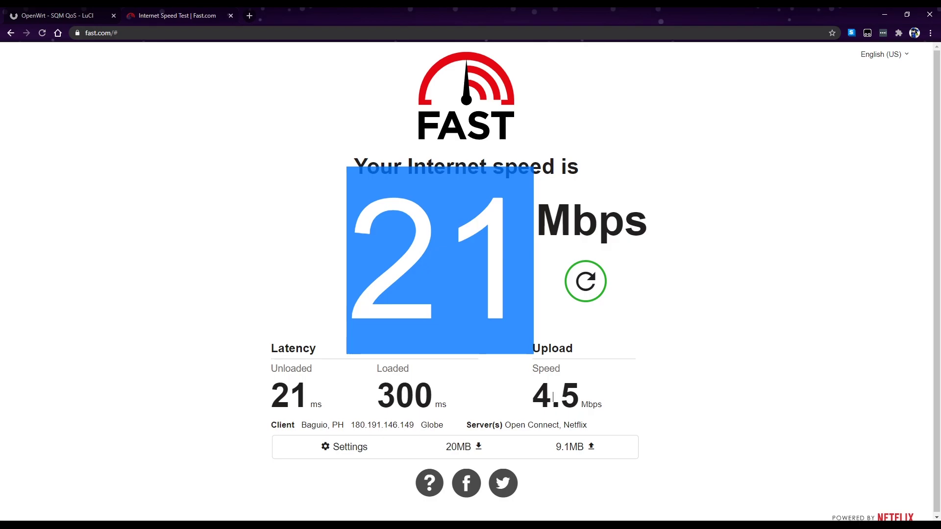
left_click(65, 19)
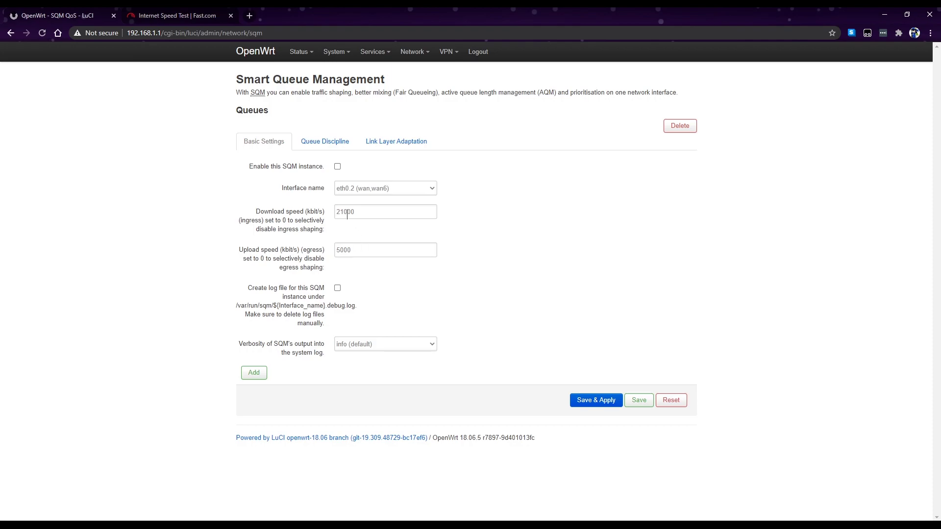
left_click_drag(366, 210, 312, 217)
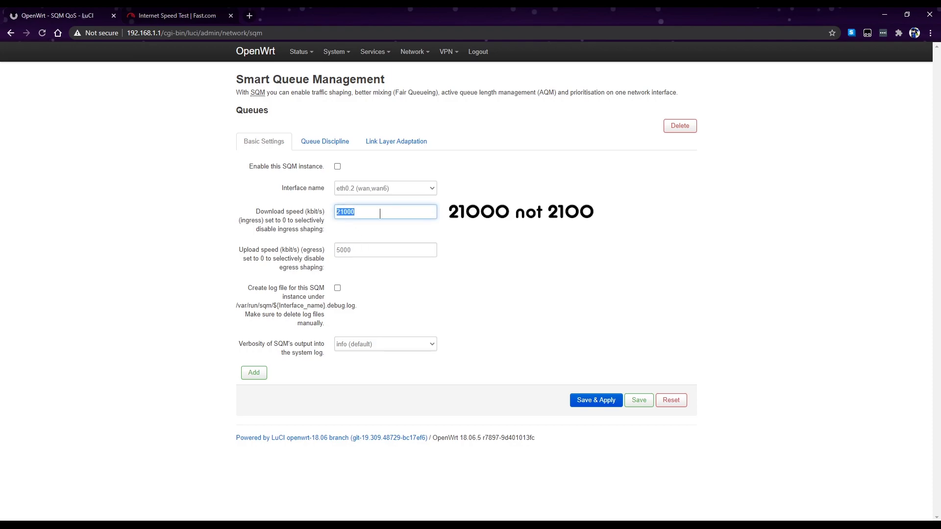
left_click_drag(374, 212, 297, 212)
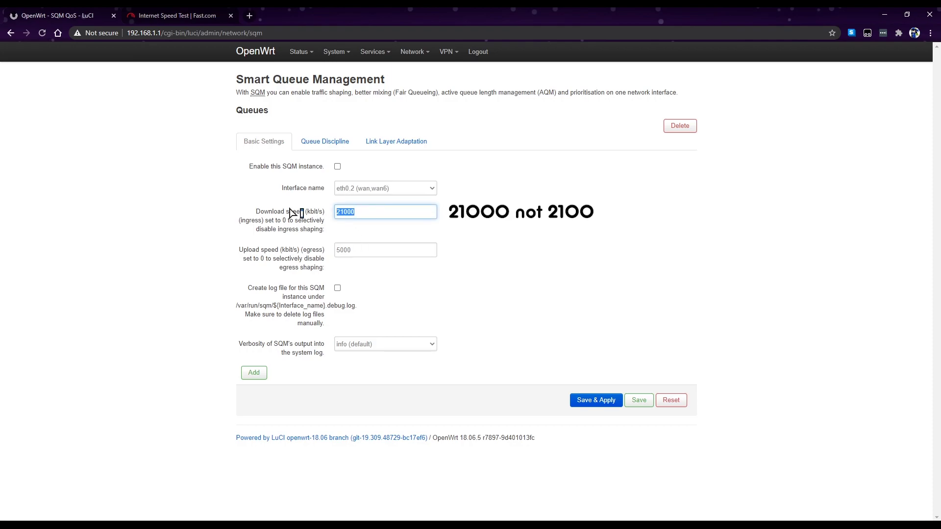
left_click(376, 211)
Recheck the speed test result and set the upload speed to 5000 kbit/s
left_click(195, 10)
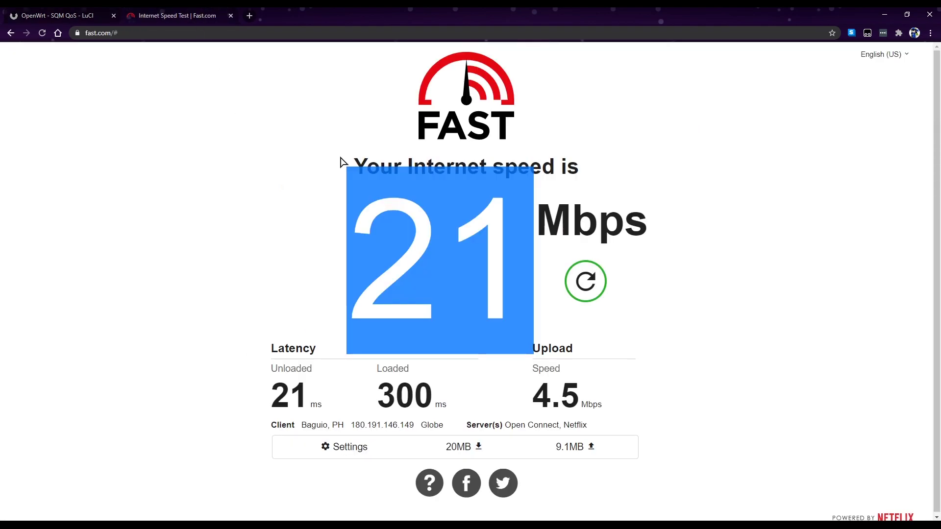
left_click(507, 293)
left_click(93, 11)
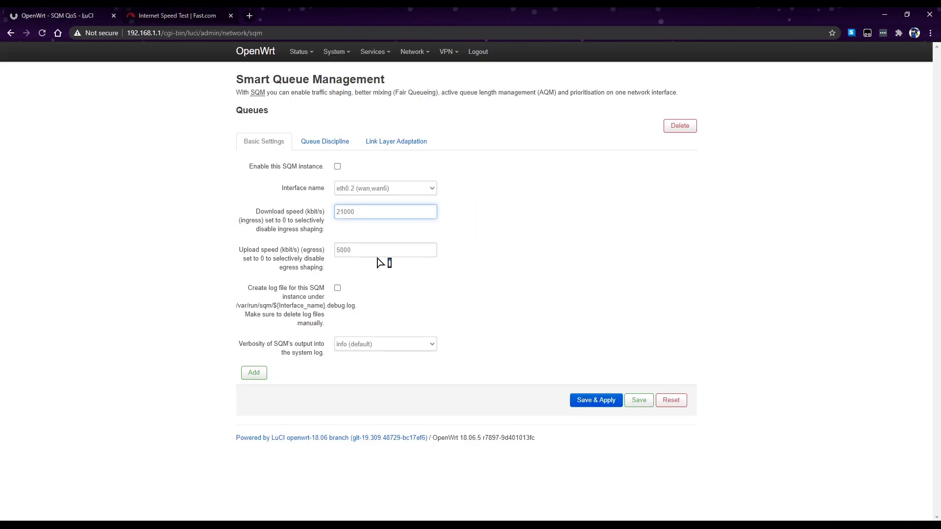
left_click_drag(384, 253, 319, 250)
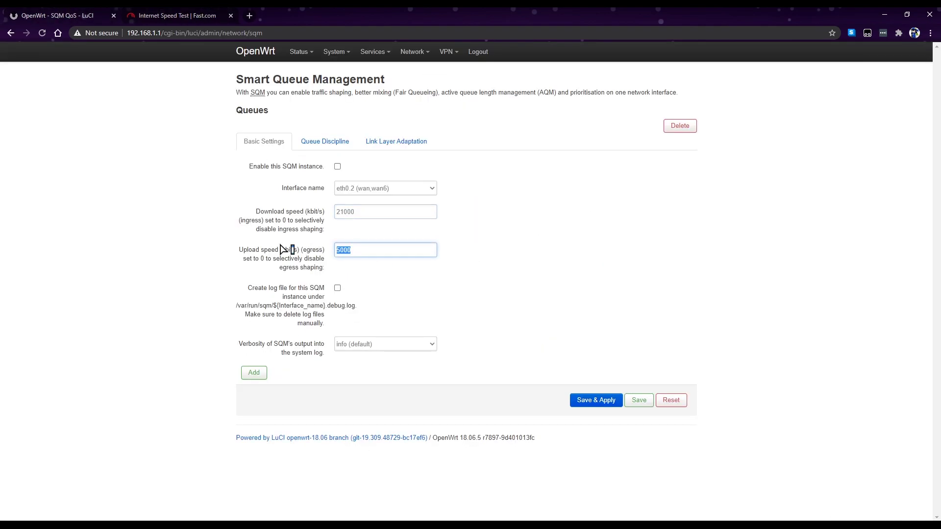
left_click(199, 245)
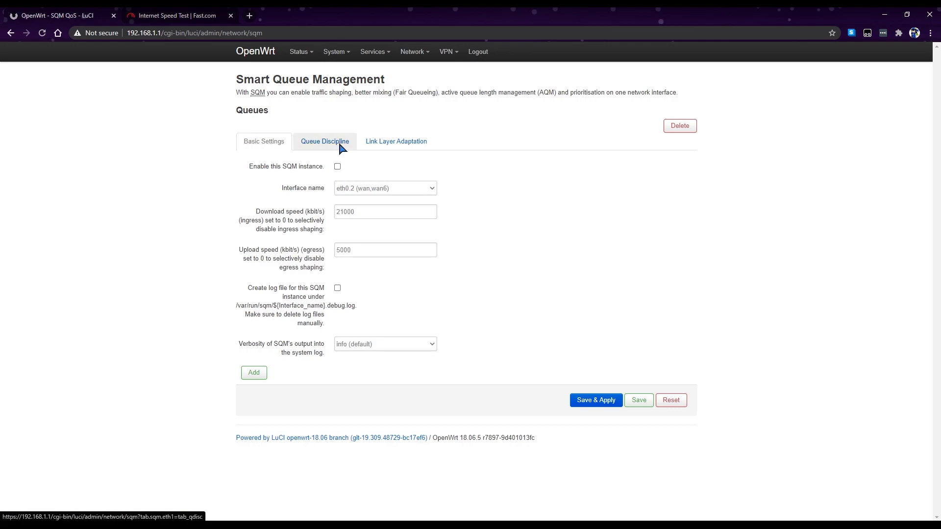
Save the speeds, then choose the cake qdisc with piece_of_cake.qos and save
left_click(641, 400)
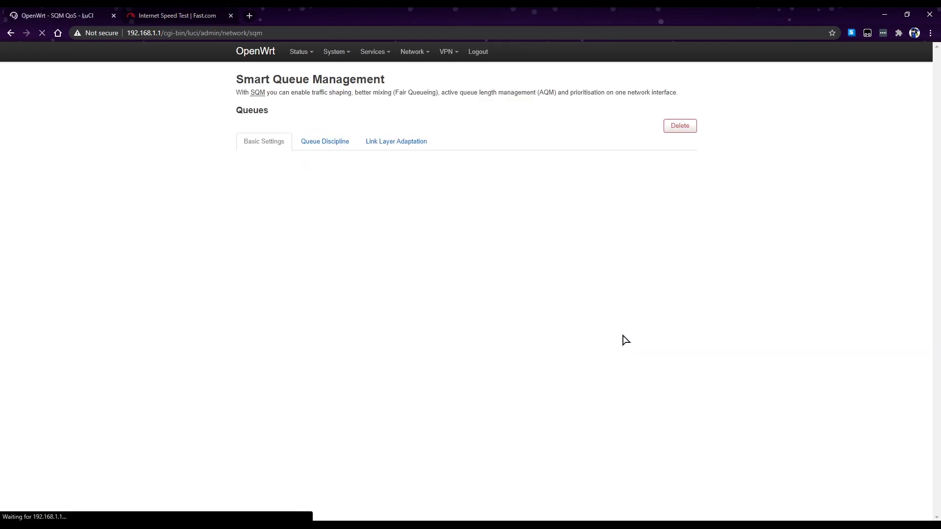
left_click(342, 146)
left_click(374, 167)
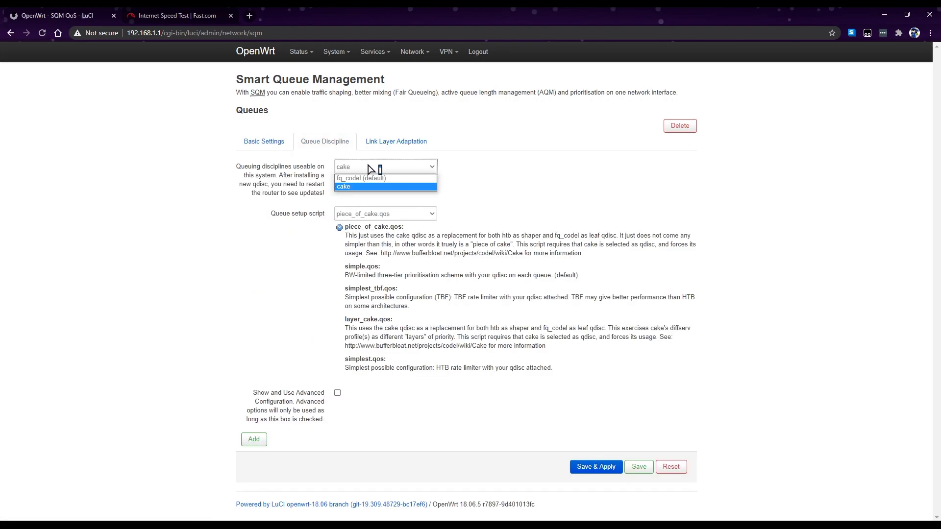
left_click(350, 190)
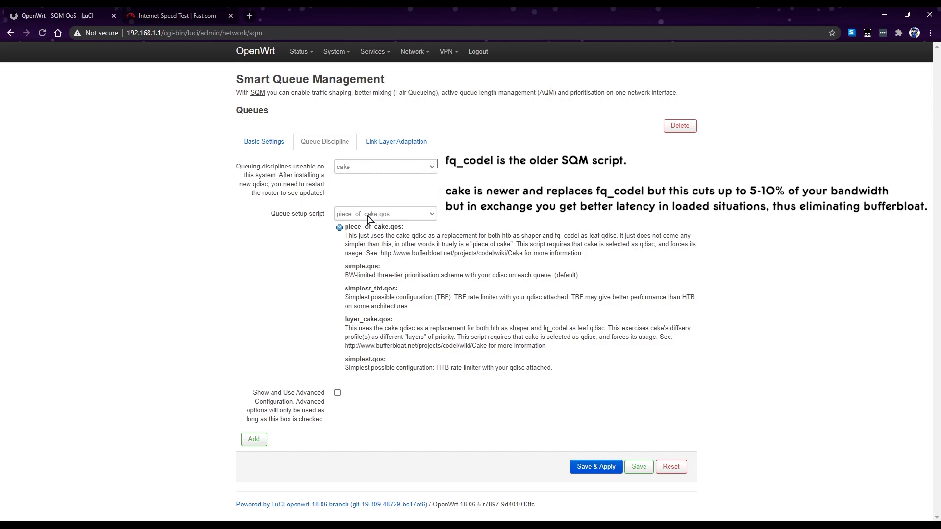
left_click(368, 215)
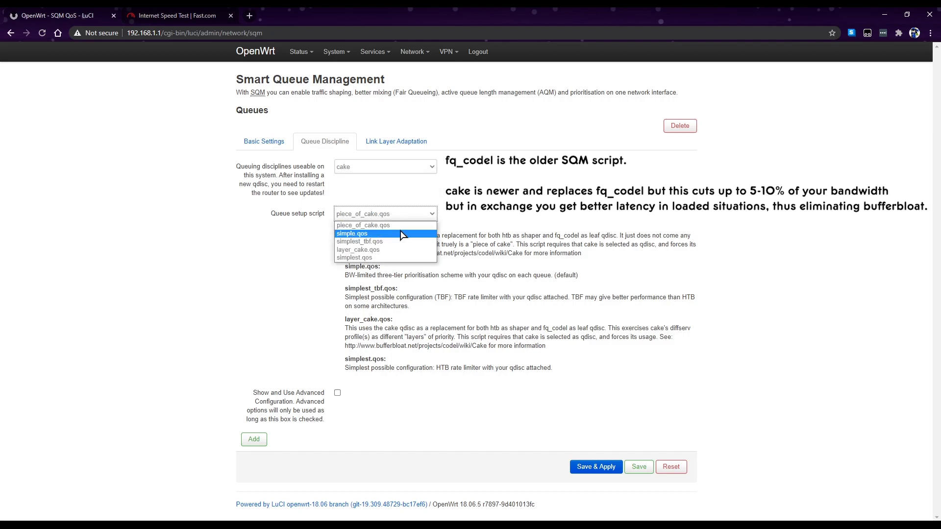
left_click(387, 229)
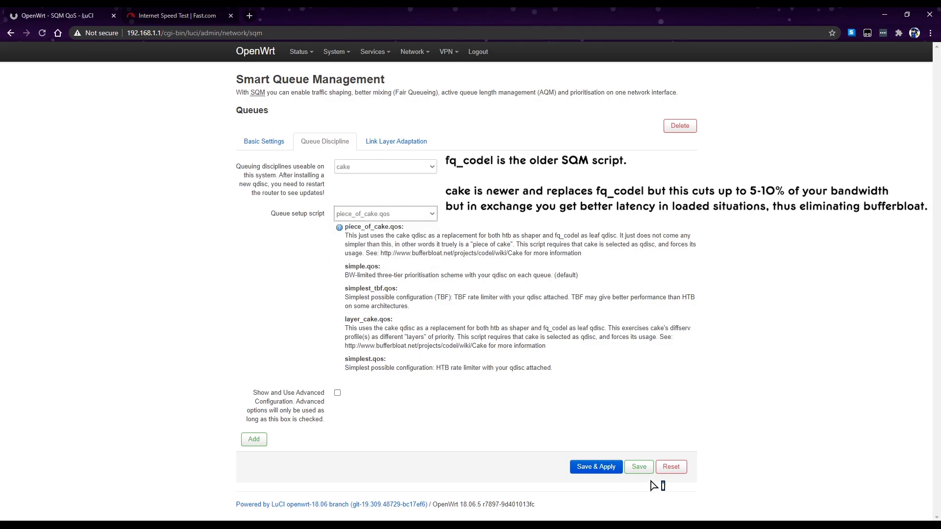
left_click(639, 468)
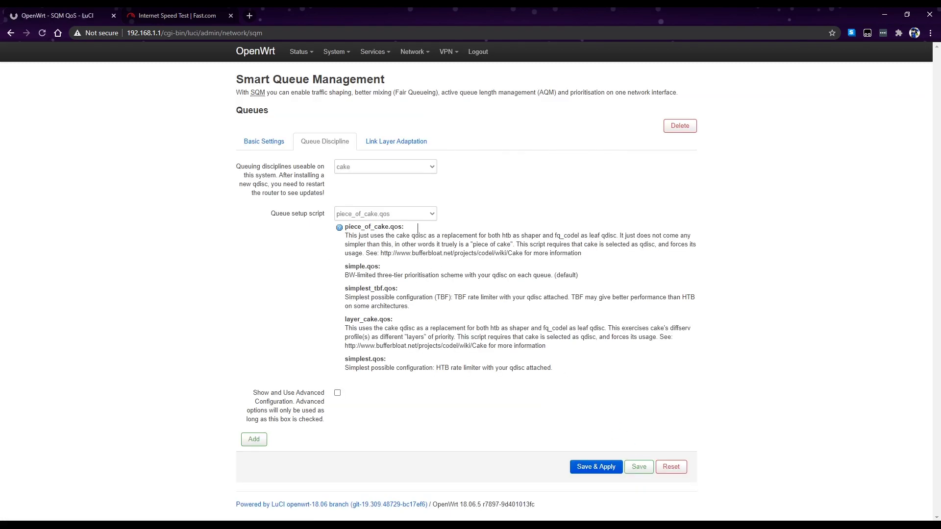
Set the link layer to Ethernet with overhead, 8 bytes per packet, and save
left_click(402, 141)
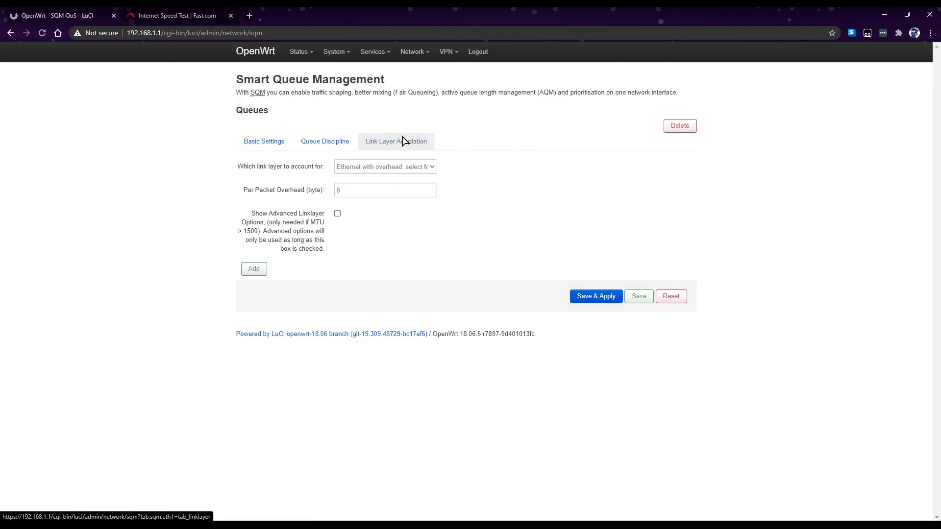
left_click(417, 169)
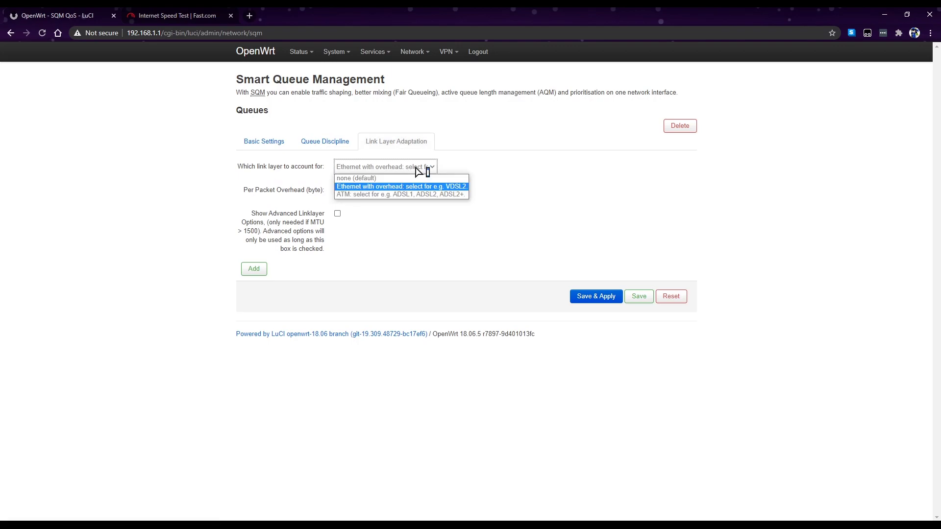
left_click(453, 189)
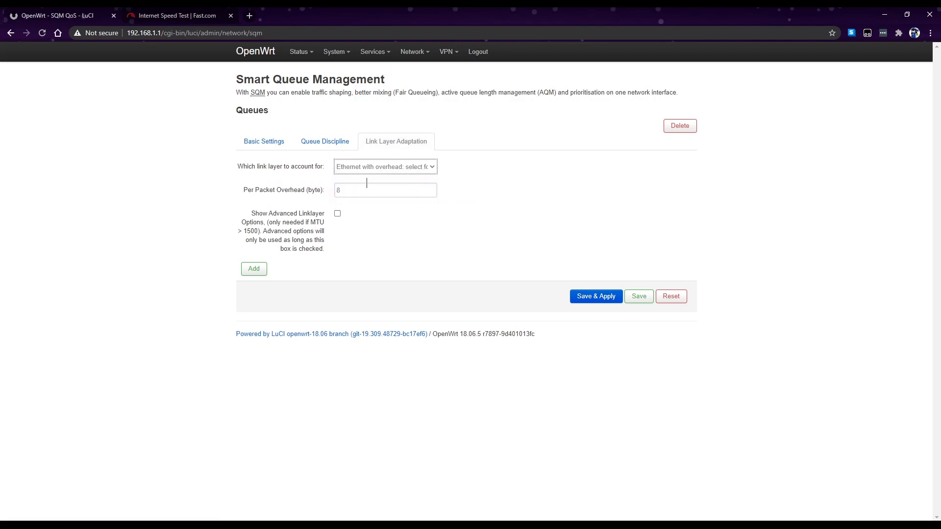
double_click(338, 190)
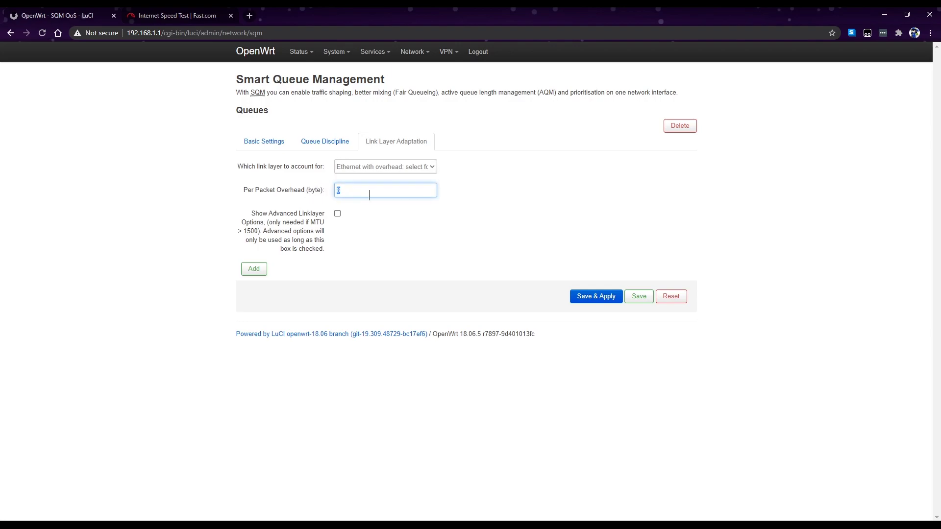
left_click(399, 168)
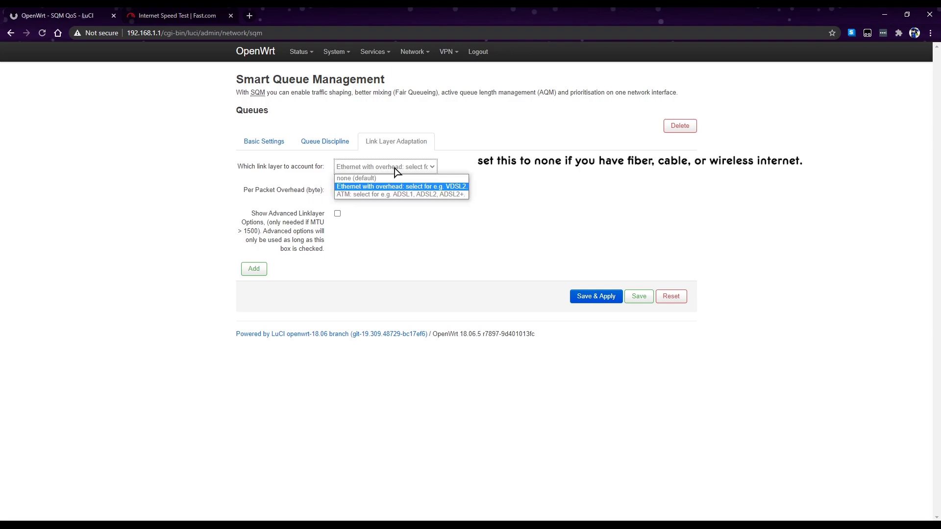
left_click(435, 172)
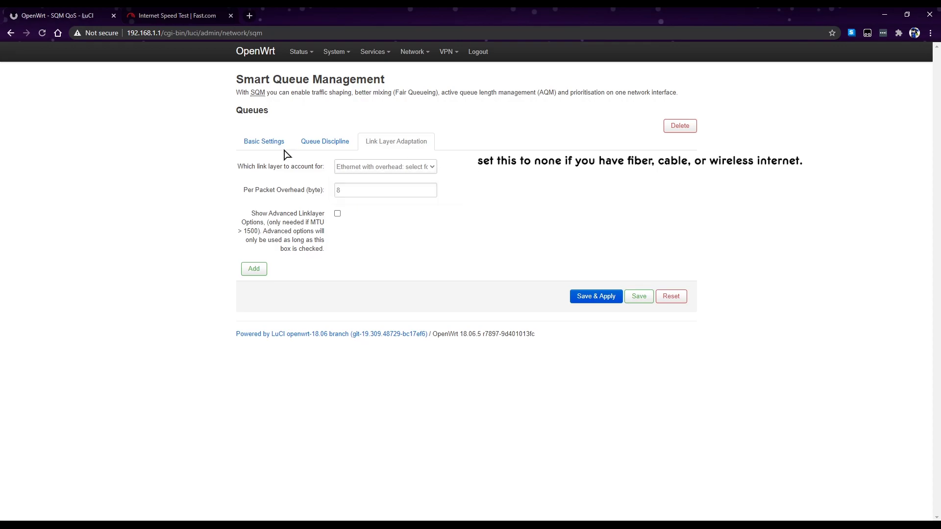
left_click(639, 296)
left_click(262, 143)
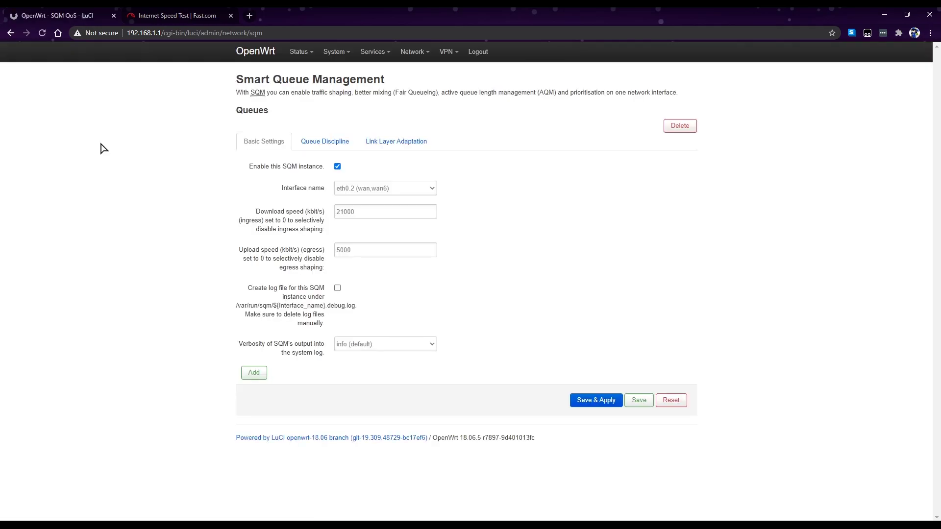
Rerun the Fast.com test with SQM active and check the 28 ms loaded latency
left_click(172, 16)
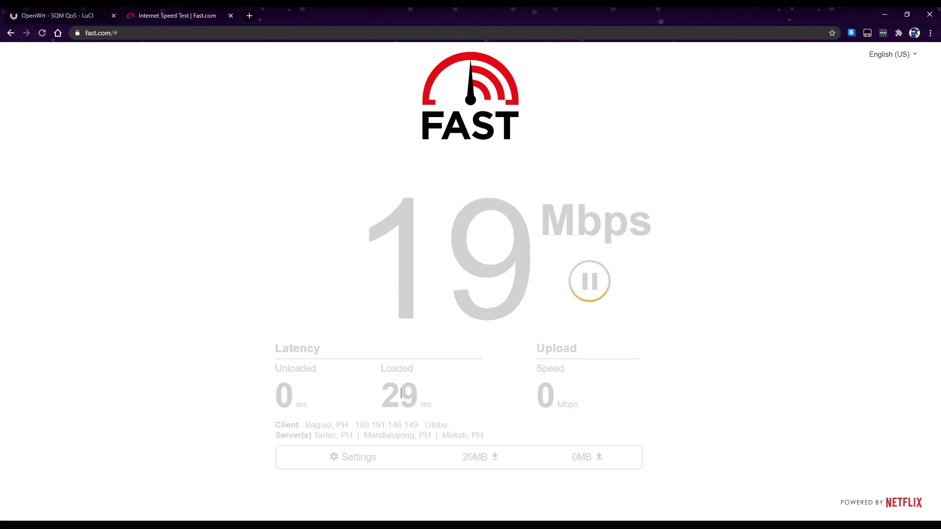
double_click(378, 402)
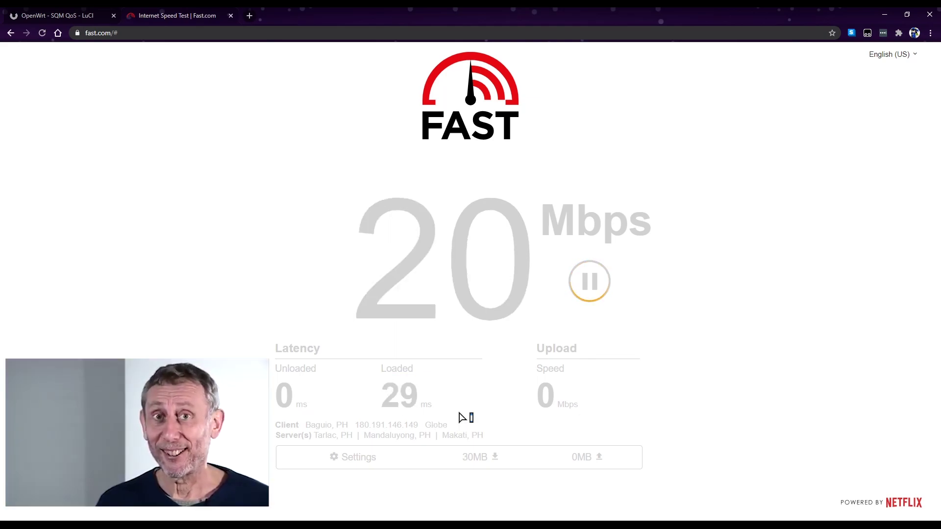